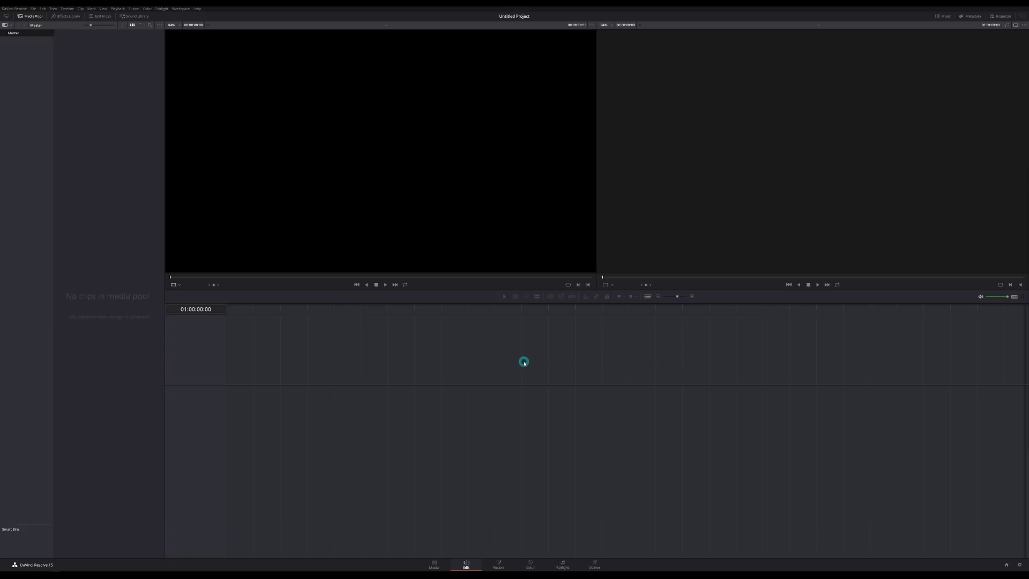
- Create a new project named "Resolve Intro" from the project manager
{"action": "left_click", "coordinate": [1006, 564]}
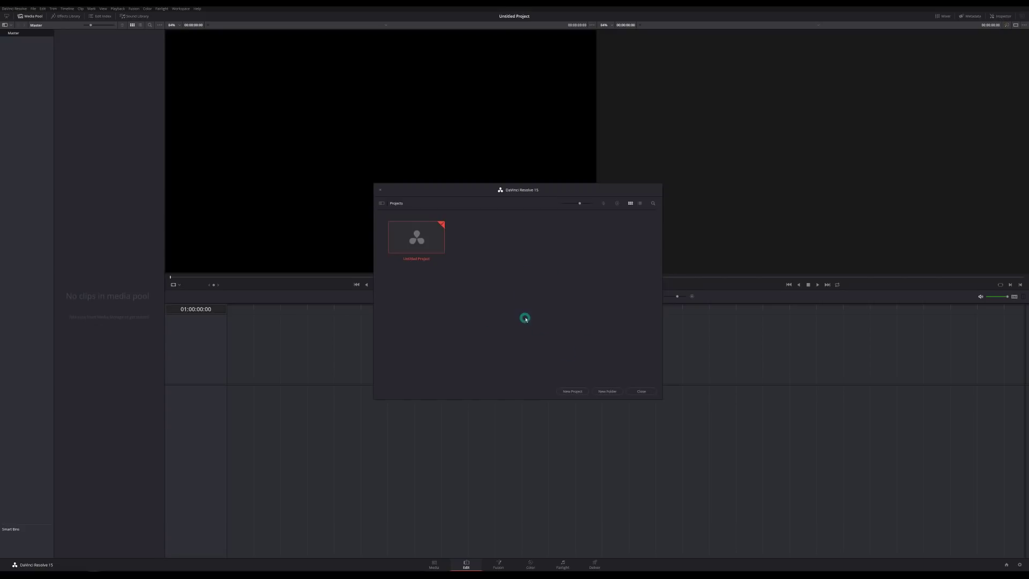
{"action": "left_click", "coordinate": [572, 392]}
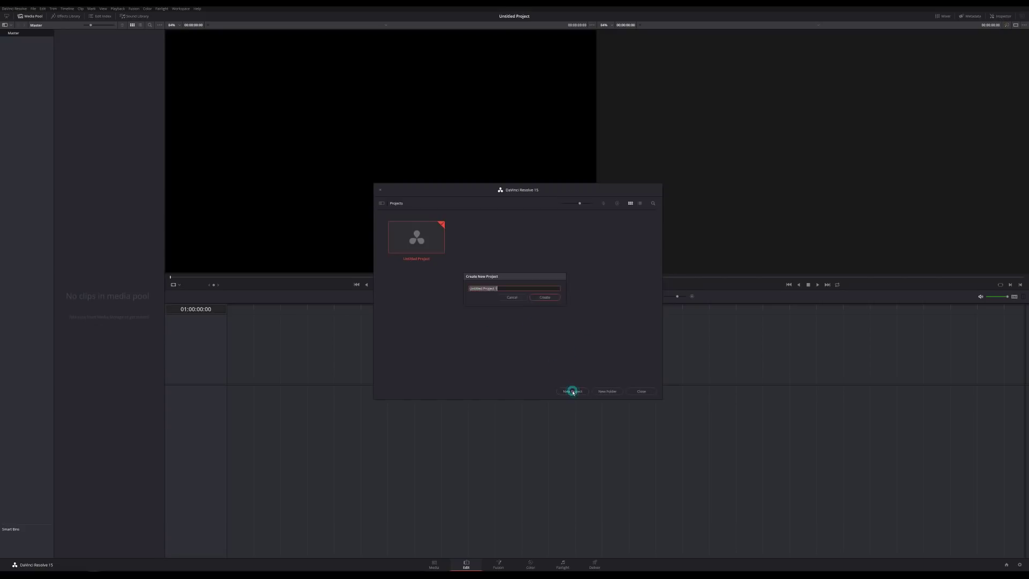
{"action": "type", "text": "Resolve Intro"}
{"action": "key", "text": "Return"}
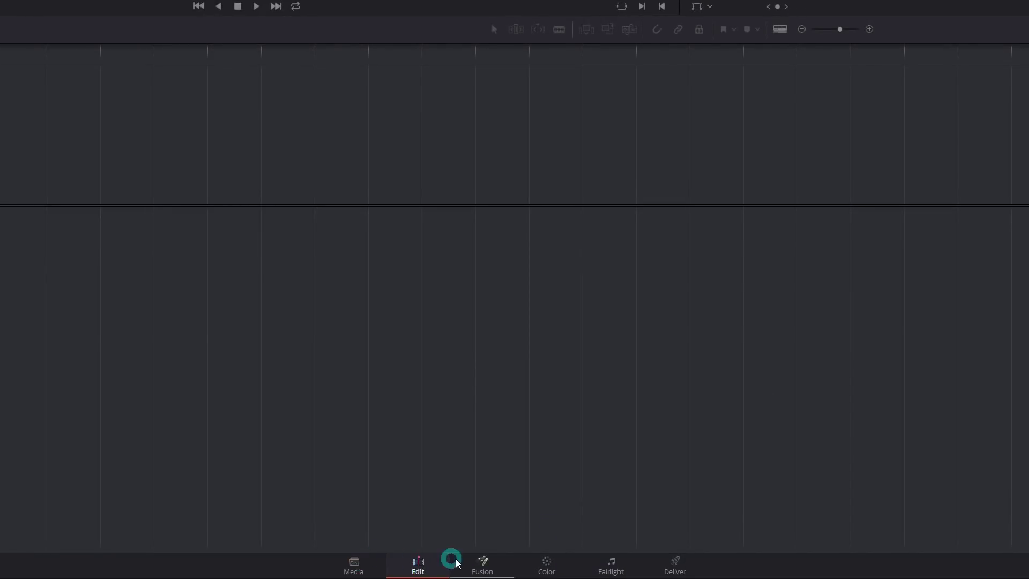
- Look through the Deliver, Media, Fusion, Color and Fairlight pages of the new project
{"action": "left_click", "coordinate": [669, 561]}
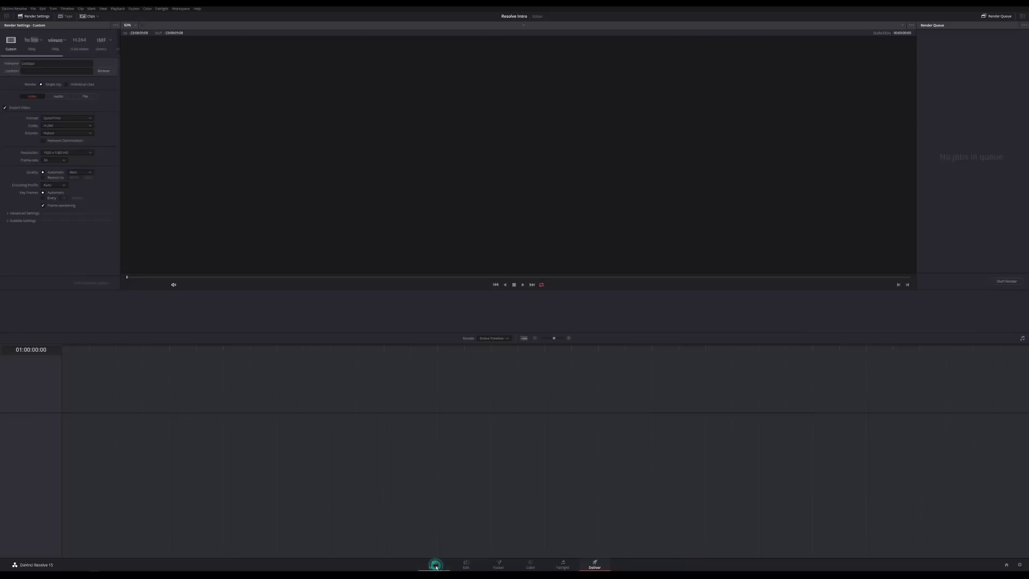
{"action": "left_click", "coordinate": [356, 568]}
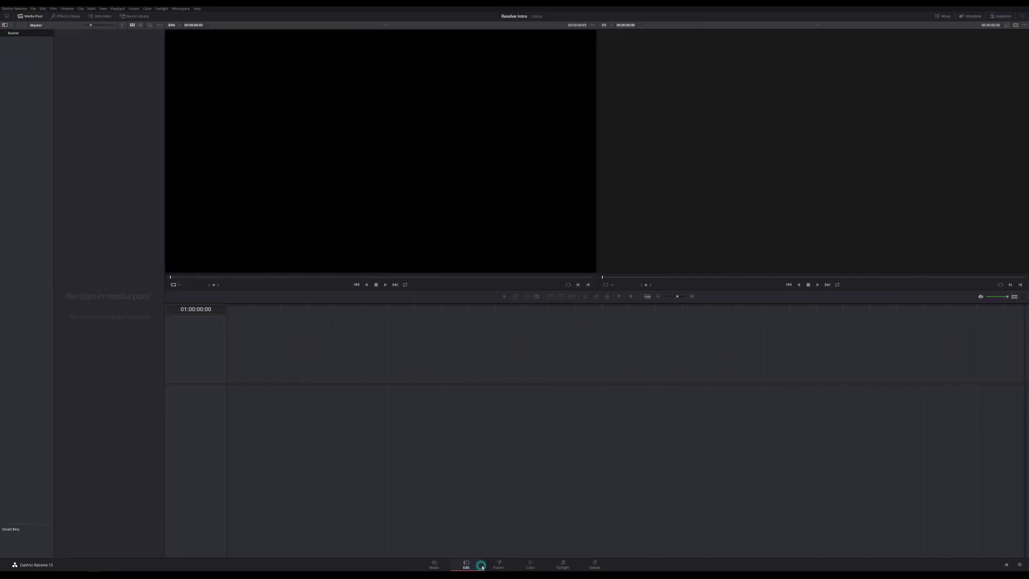
{"action": "left_click", "coordinate": [496, 565]}
{"action": "left_click", "coordinate": [528, 564]}
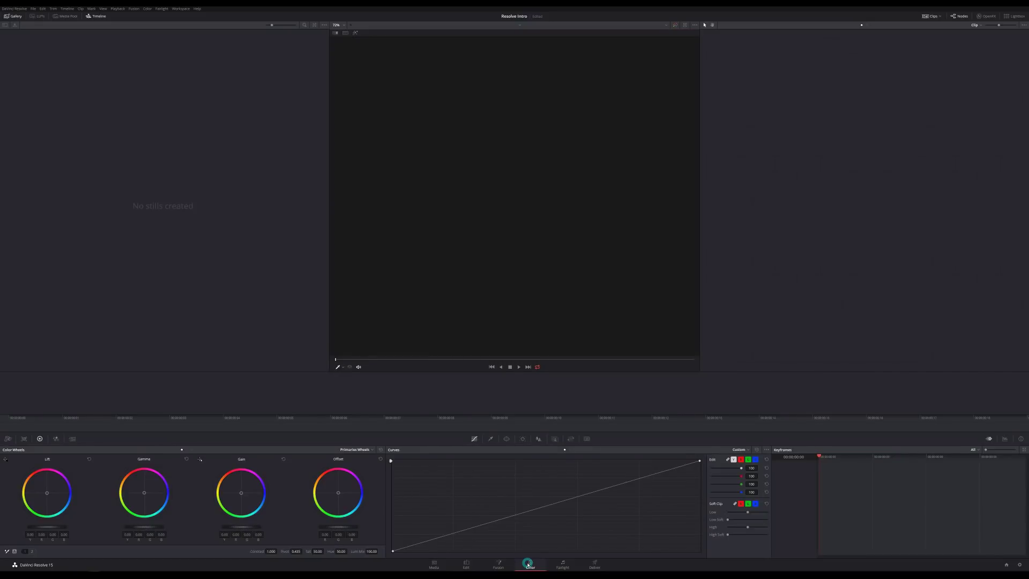
{"action": "left_click", "coordinate": [557, 564]}
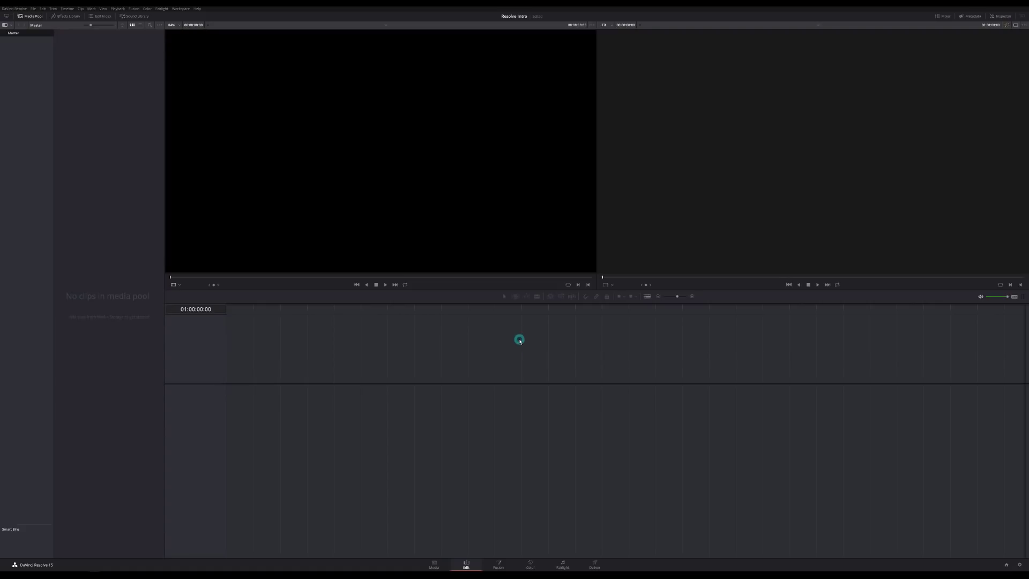
- Import the three Desert video clips and two Indie Road Trip music tracks from the file folder into the Master bin
{"action": "left_click_drag", "start_coordinate": [590, 246], "coordinate": [526, 222]}
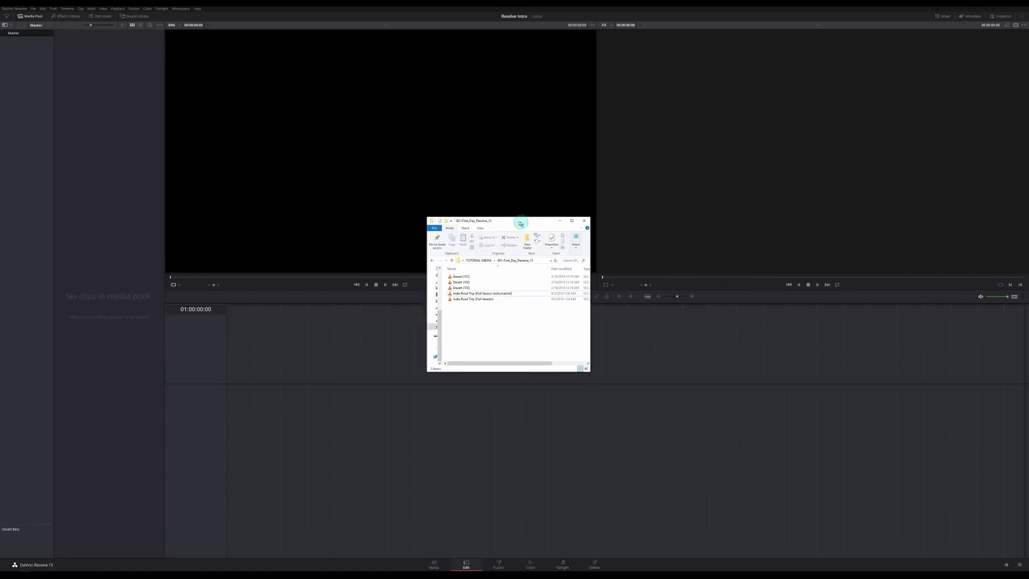
{"action": "left_click_drag", "start_coordinate": [495, 302], "coordinate": [106, 136]}
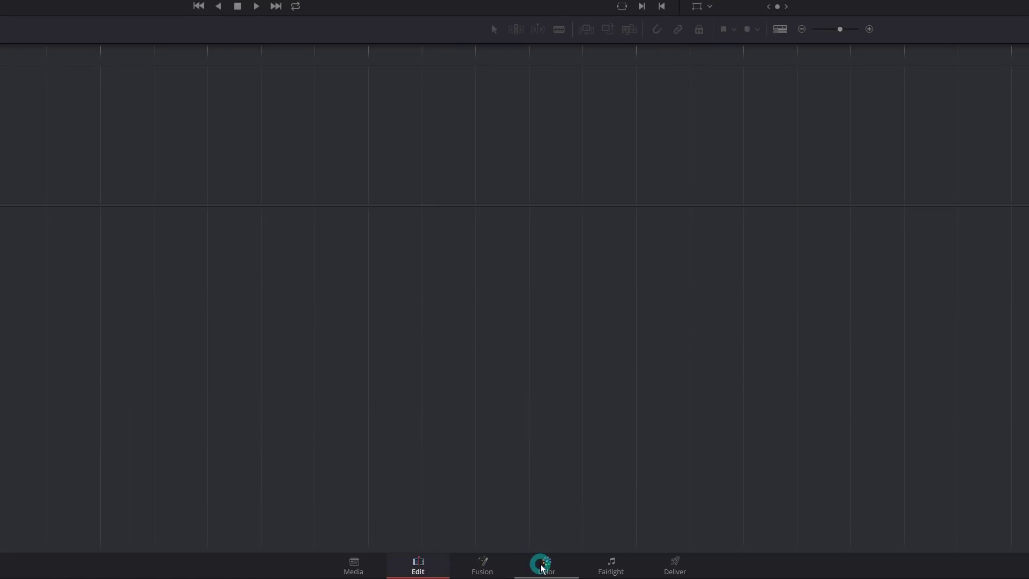
- Check how the imported media is shown in the media pool on the Color and Fairlight pages
{"action": "left_click", "coordinate": [542, 567]}
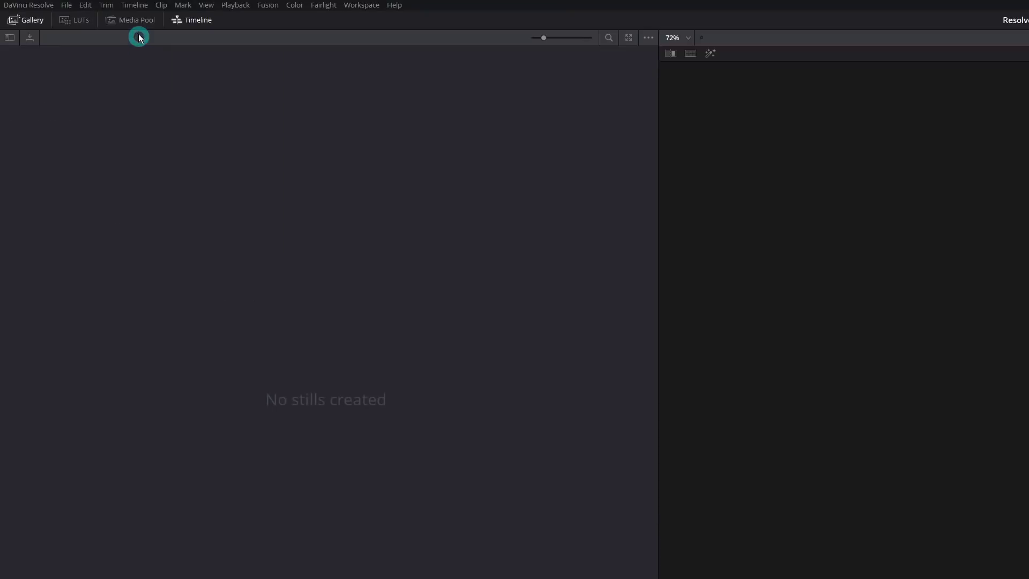
{"action": "left_click", "coordinate": [134, 25]}
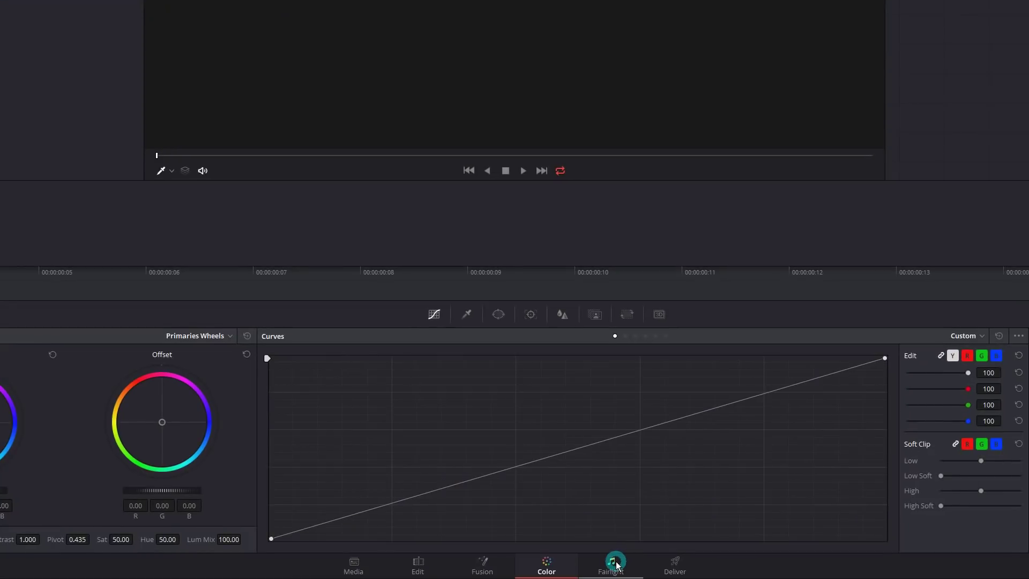
{"action": "left_click", "coordinate": [615, 562]}
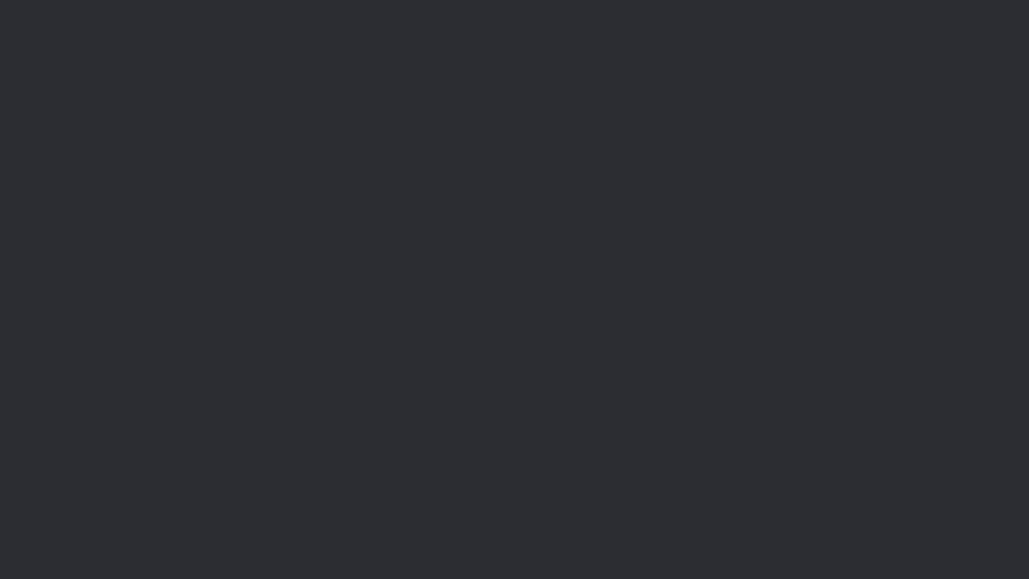
{"action": "left_click", "coordinate": [44, 21]}
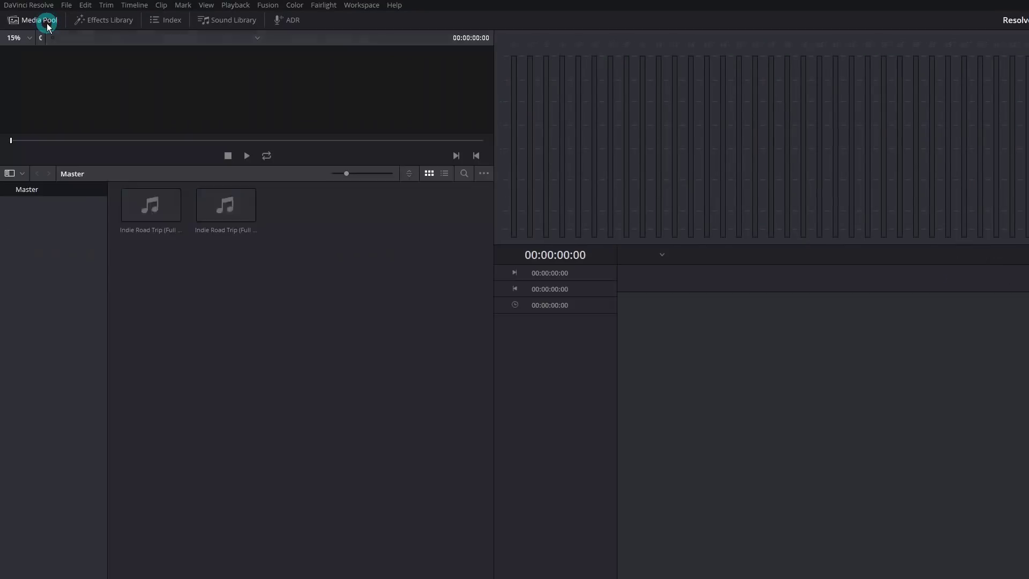
{"action": "left_click", "coordinate": [175, 214]}
{"action": "left_click", "coordinate": [226, 211]}
{"action": "left_click", "coordinate": [255, 258]}
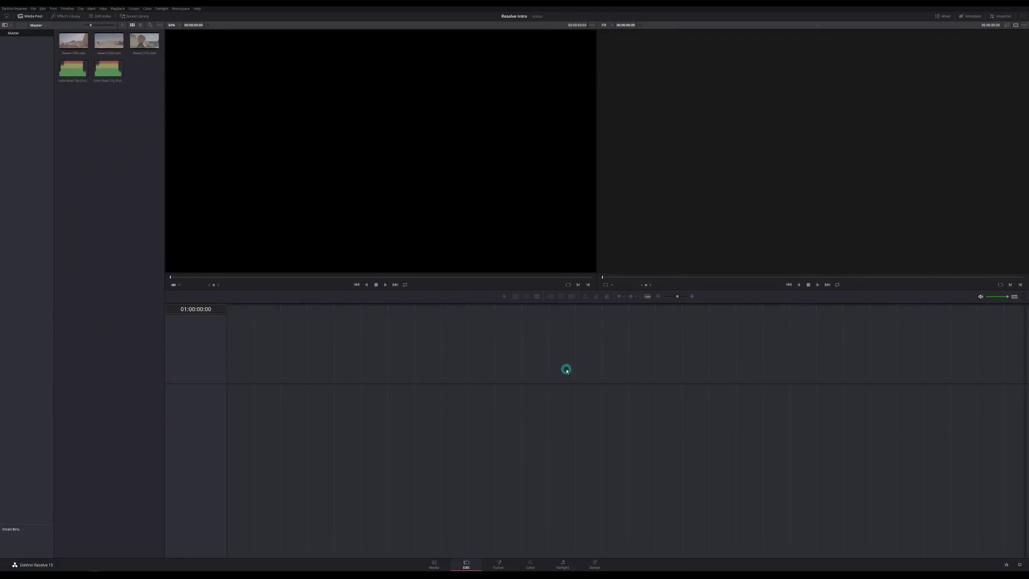
- Place Desert (101).mp4 in the empty timeline and move it to the start of the Video 1 track
{"action": "left_click", "coordinate": [145, 42]}
{"action": "left_click_drag", "start_coordinate": [146, 43], "coordinate": [327, 493]}
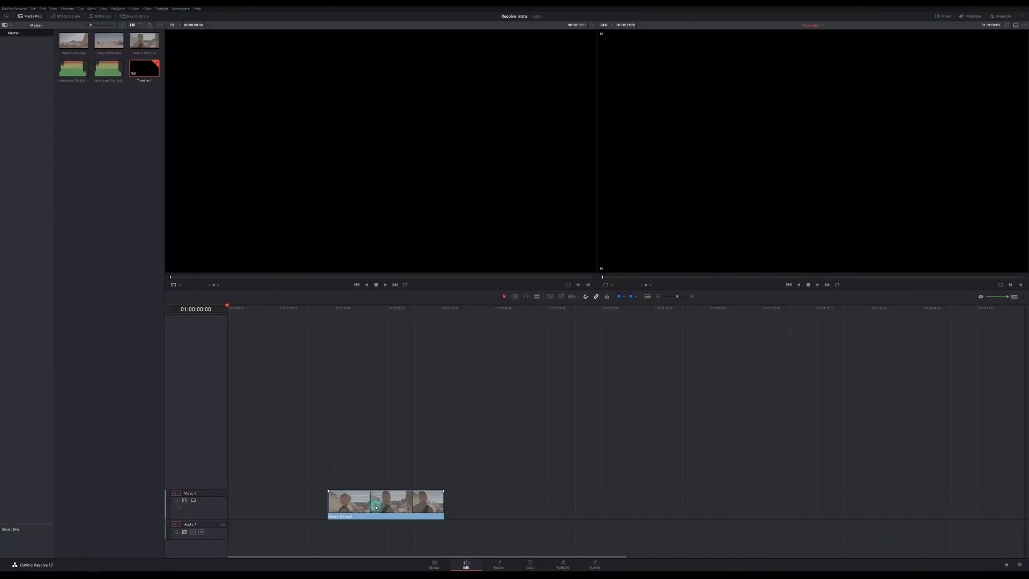
{"action": "left_click_drag", "start_coordinate": [365, 505], "coordinate": [279, 494]}
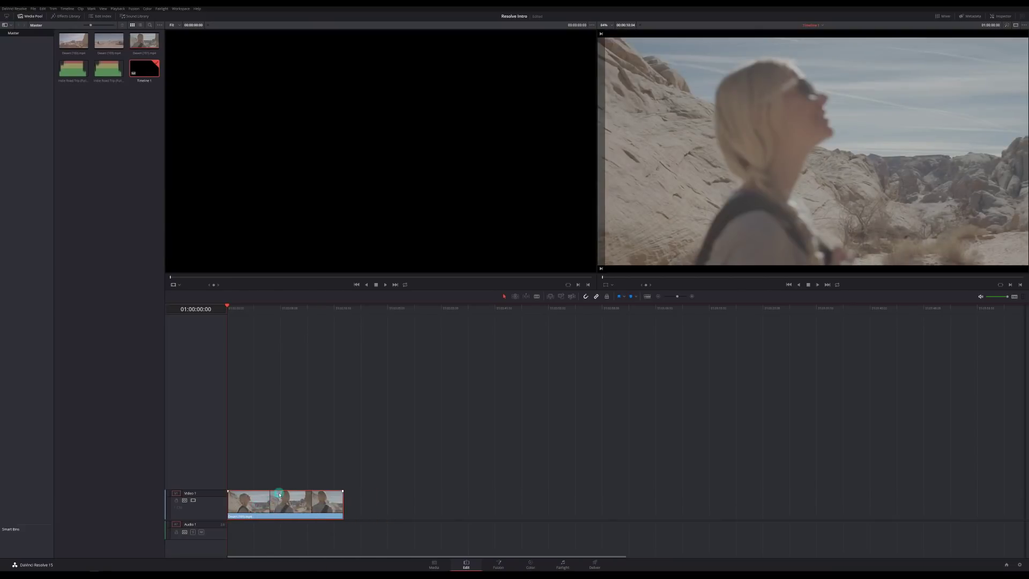
- Preview Desert (103).mp4 in the source viewer and add it at the start of the Video 1 track
{"action": "left_click", "coordinate": [109, 42]}
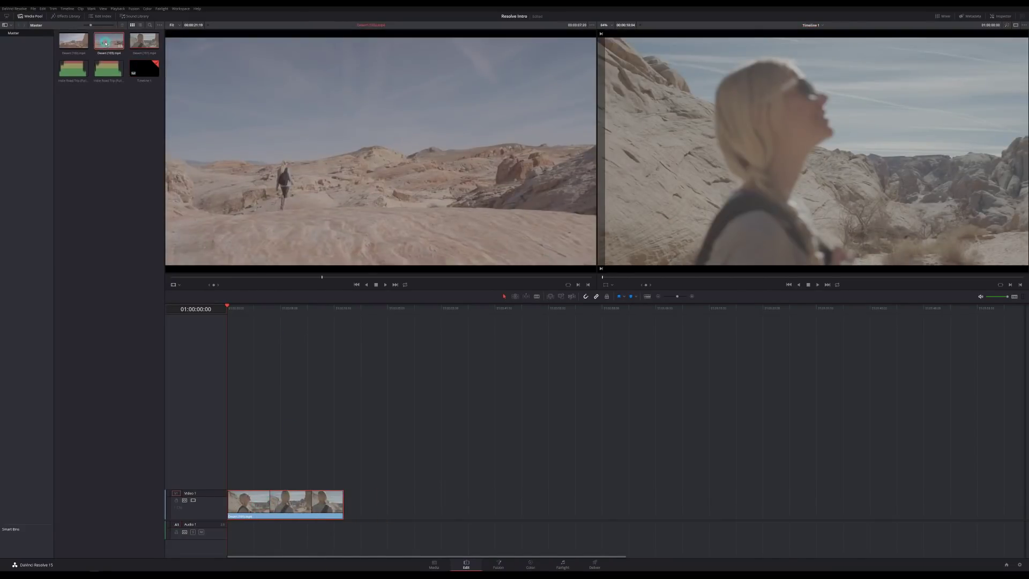
{"action": "left_click", "coordinate": [269, 278]}
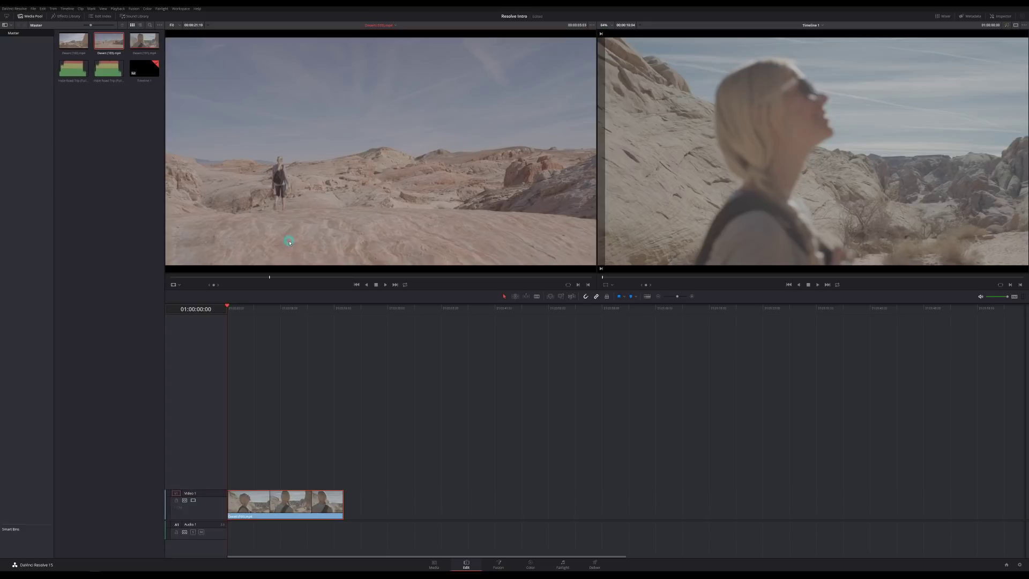
{"action": "left_click_drag", "start_coordinate": [289, 243], "coordinate": [261, 505]}
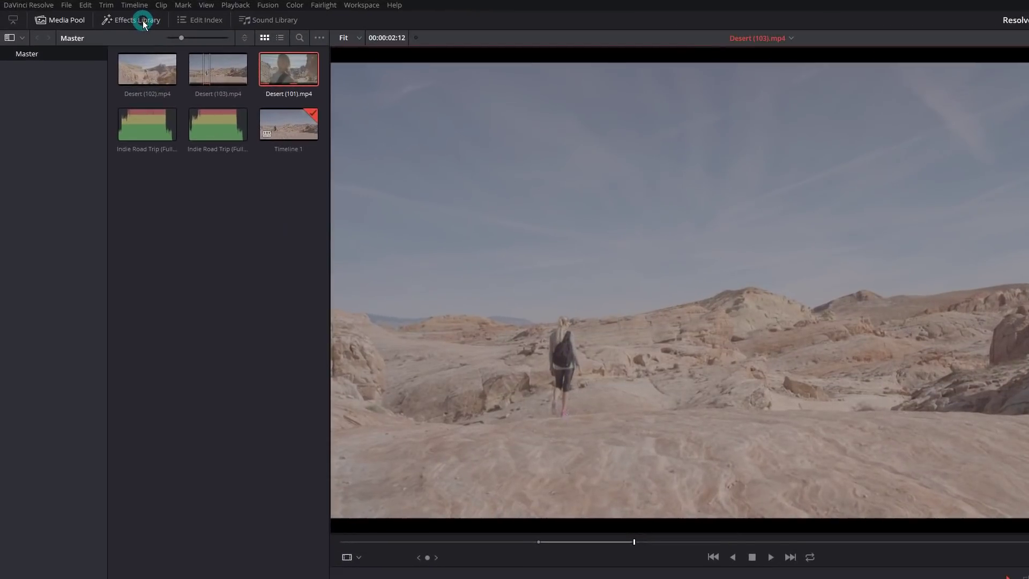
- Apply the Gaussian Blur OpenFX filter to the Desert (103).mp4 clip in the timeline
{"action": "left_click", "coordinate": [140, 22]}
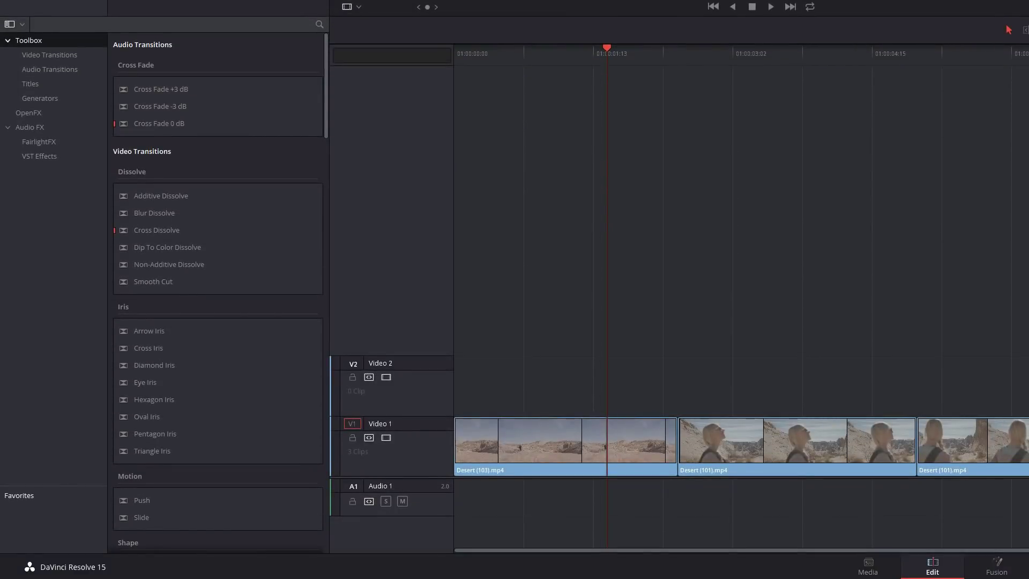
{"action": "left_click_drag", "start_coordinate": [156, 121], "coordinate": [599, 440]}
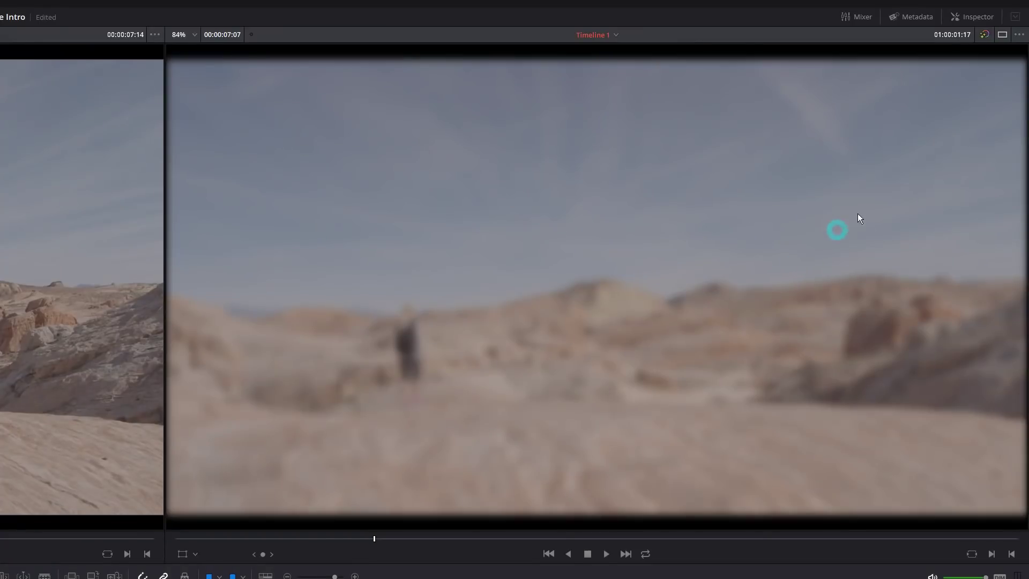
- Set the Desert (103).mp4 clip's zoom to 1.060 and adjust the strength of its Gaussian Blur
{"action": "left_click", "coordinate": [973, 20]}
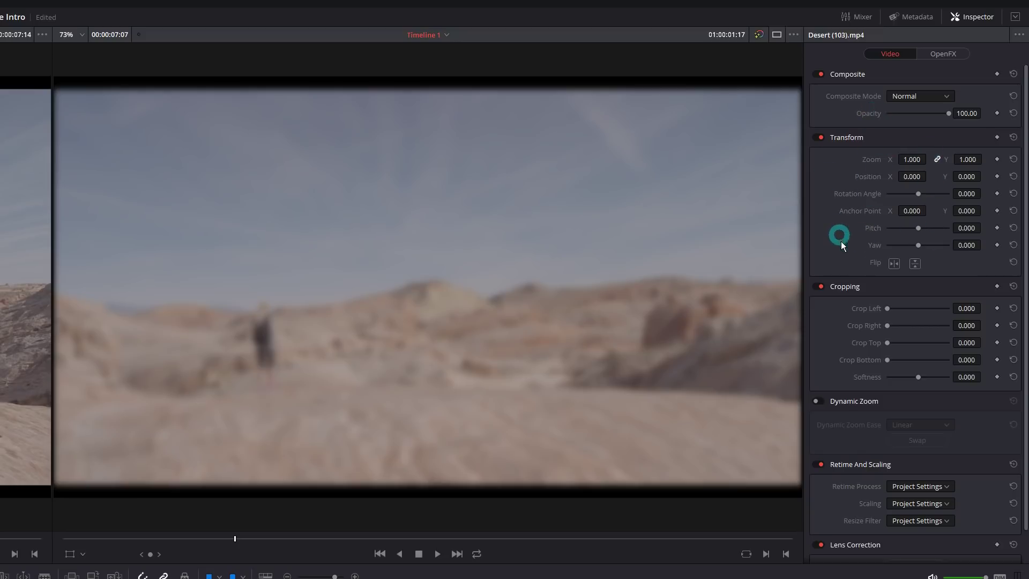
{"action": "mouse_move", "coordinate": [911, 159]}
{"action": "left_mouse_down"}
{"action": "mouse_move", "coordinate": [927, 157]}
{"action": "mouse_move", "coordinate": [918, 159]}
{"action": "left_mouse_up"}
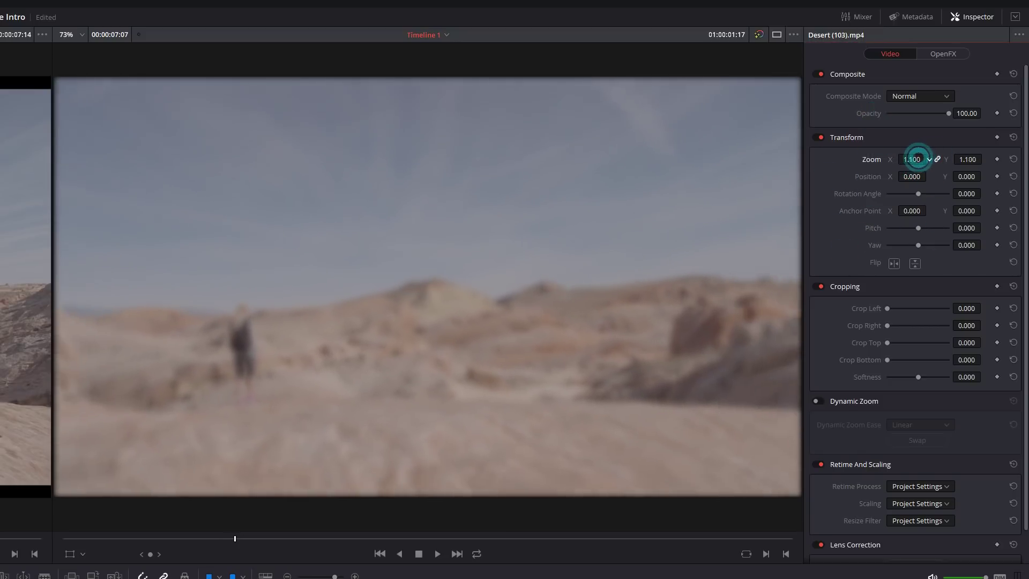
{"action": "left_click_drag", "start_coordinate": [887, 308], "coordinate": [909, 307]}
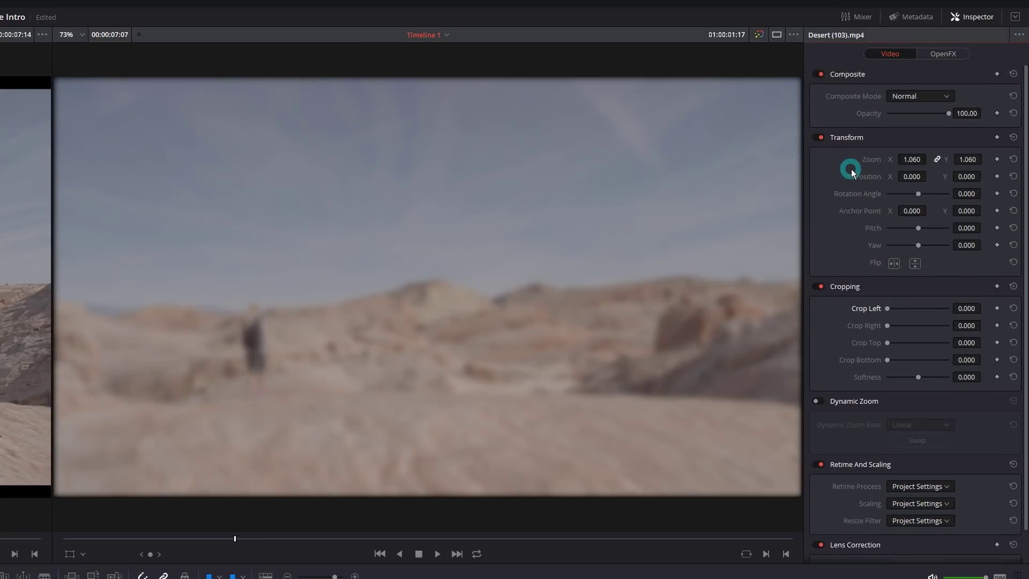
{"action": "scroll", "coordinate": [852, 169], "scroll_direction": "down", "scroll_amount": 1}
{"action": "scroll", "coordinate": [854, 170], "scroll_direction": "up", "scroll_amount": 1}
{"action": "left_click", "coordinate": [943, 55]}
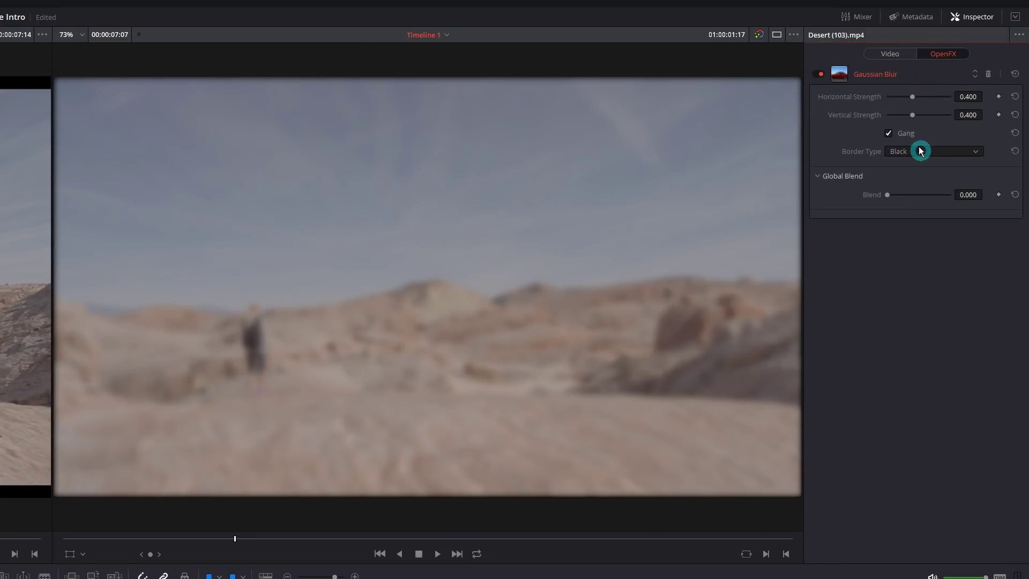
{"action": "mouse_move", "coordinate": [914, 115]}
{"action": "left_mouse_down"}
{"action": "mouse_move", "coordinate": [894, 118]}
{"action": "mouse_move", "coordinate": [912, 117]}
{"action": "left_mouse_up"}
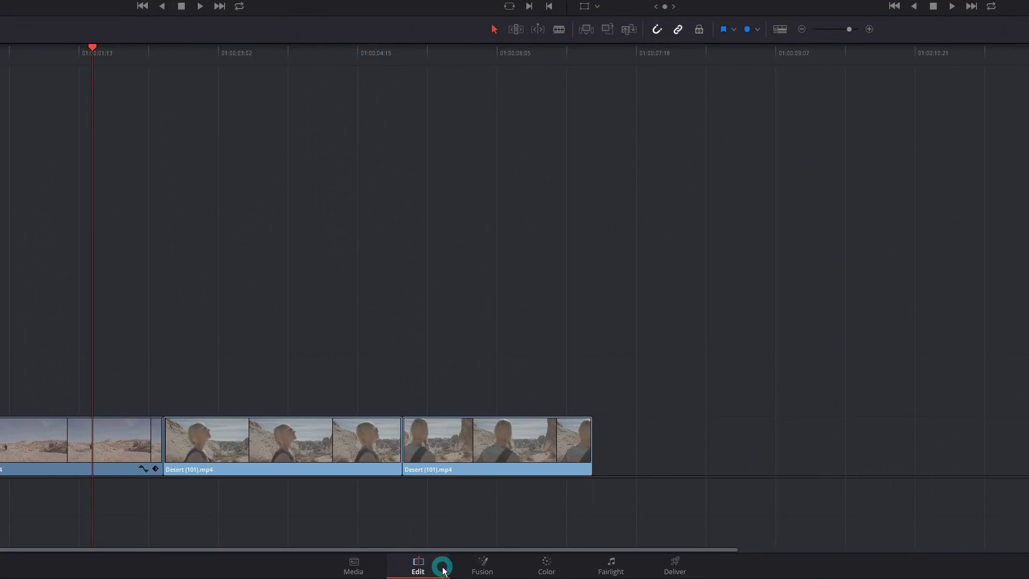
- Compare the Media and Edit pages, and view the Desert (103).mp4 clip's node graph on the Fusion page
{"action": "left_click", "coordinate": [370, 566]}
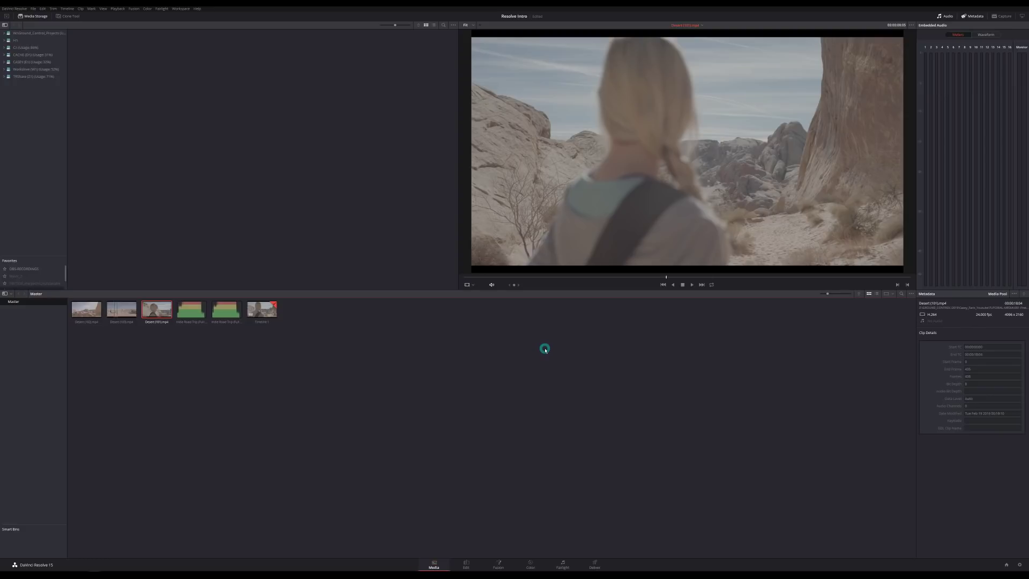
{"action": "left_click", "coordinate": [467, 564]}
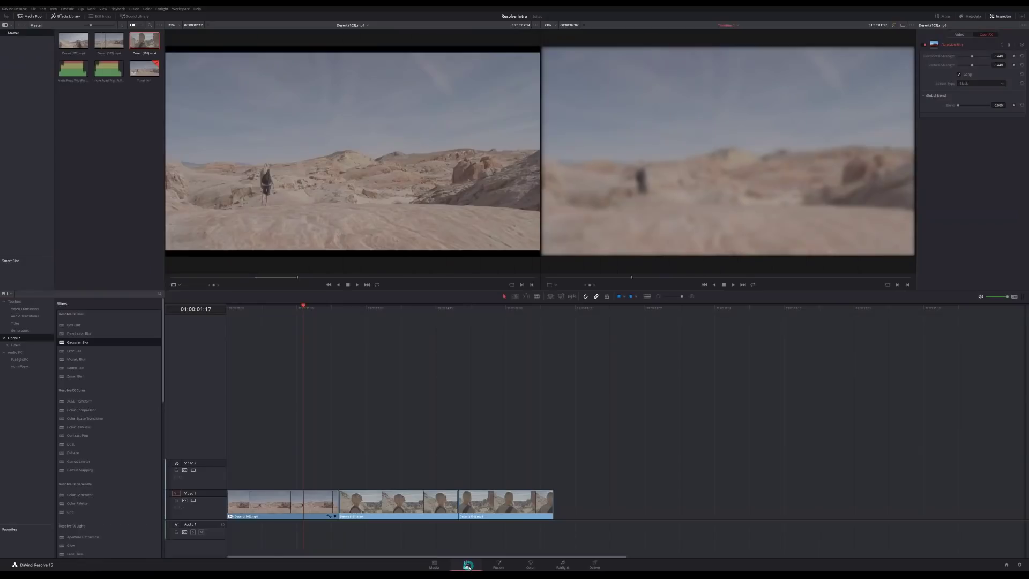
{"action": "left_click", "coordinate": [506, 567]}
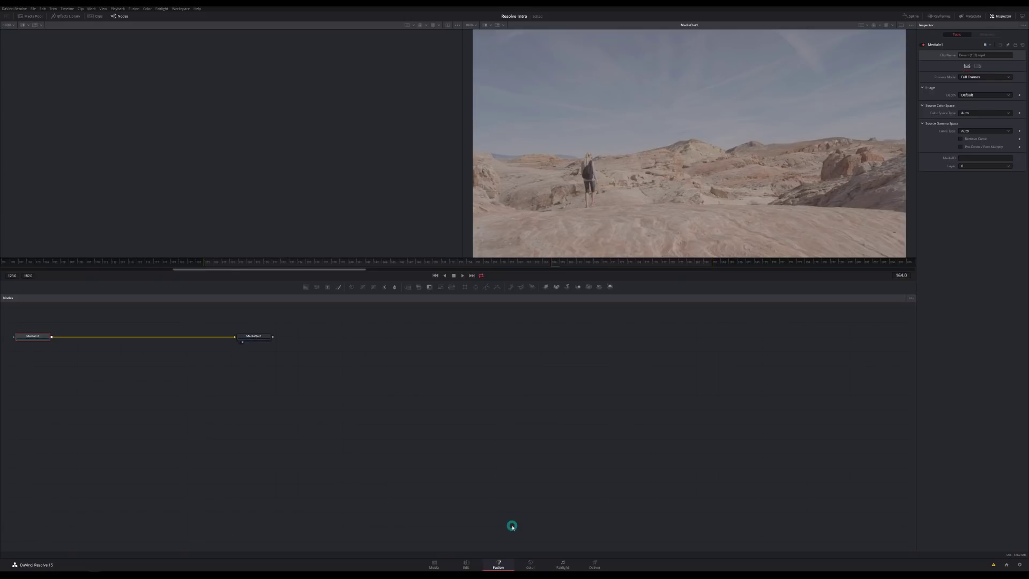
{"action": "left_click", "coordinate": [466, 564]}
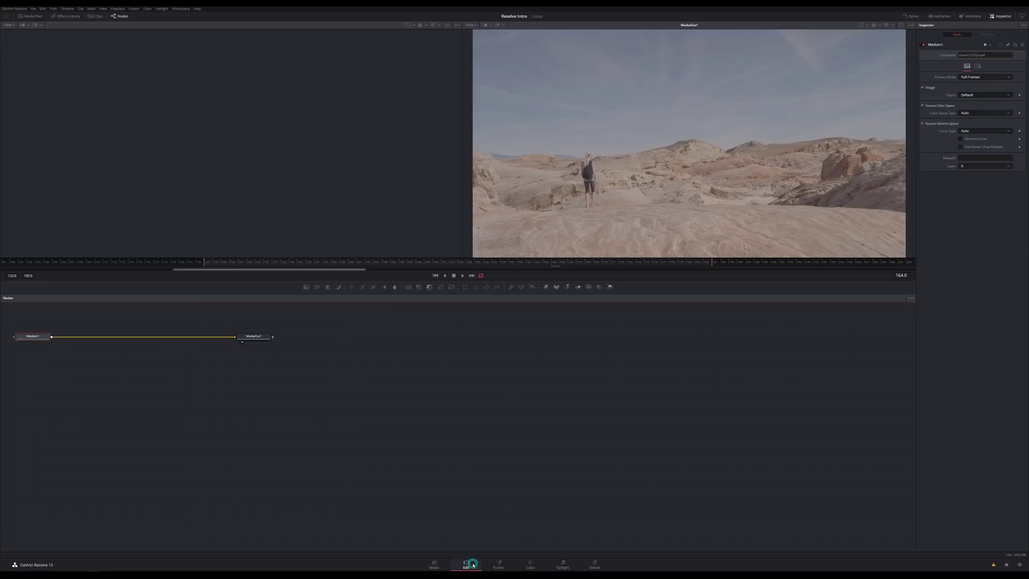
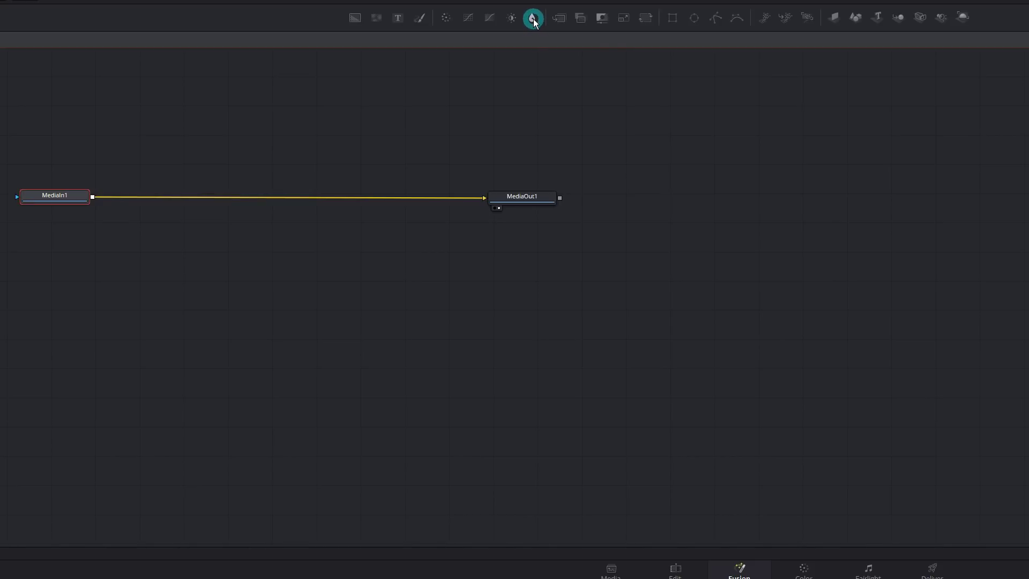
- Add a Blur node between MediaIn1 and MediaOut1, position it midway between them, and show its settings
{"action": "left_click", "coordinate": [532, 19]}
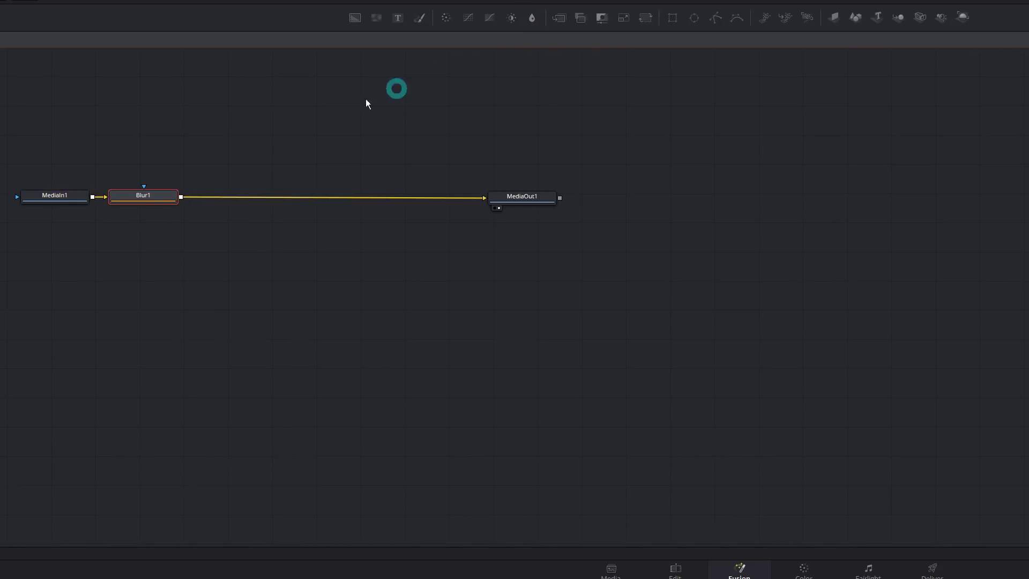
{"action": "left_click", "coordinate": [151, 192]}
{"action": "left_click_drag", "start_coordinate": [162, 195], "coordinate": [295, 189]}
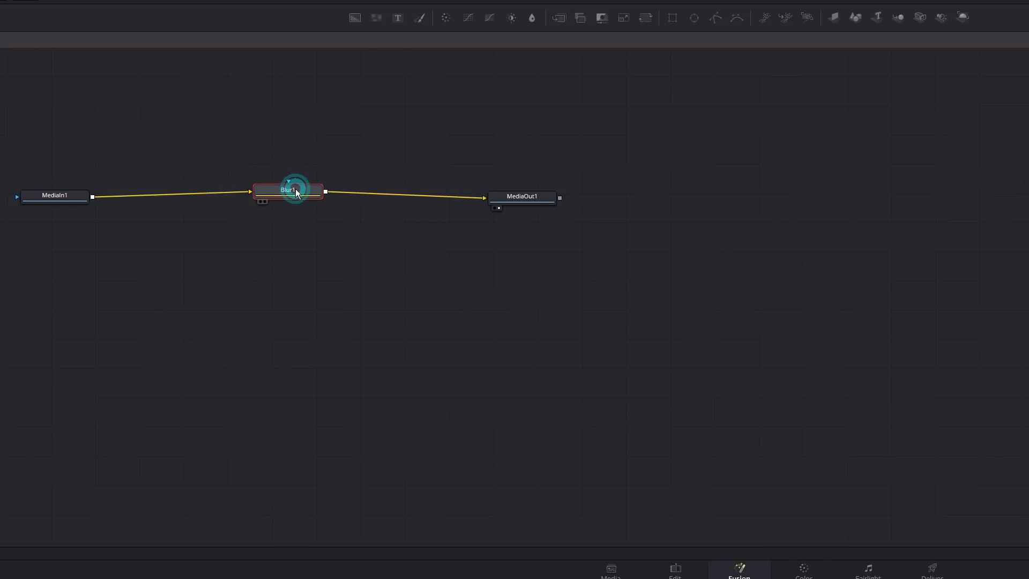
{"action": "left_click", "coordinate": [53, 194]}
{"action": "left_click", "coordinate": [521, 196]}
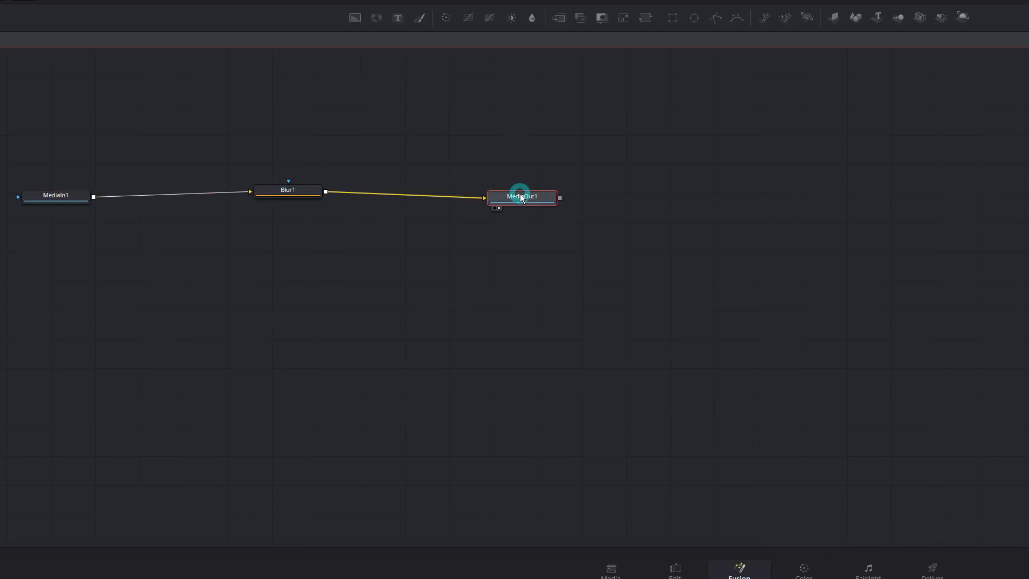
{"action": "left_click", "coordinate": [303, 196]}
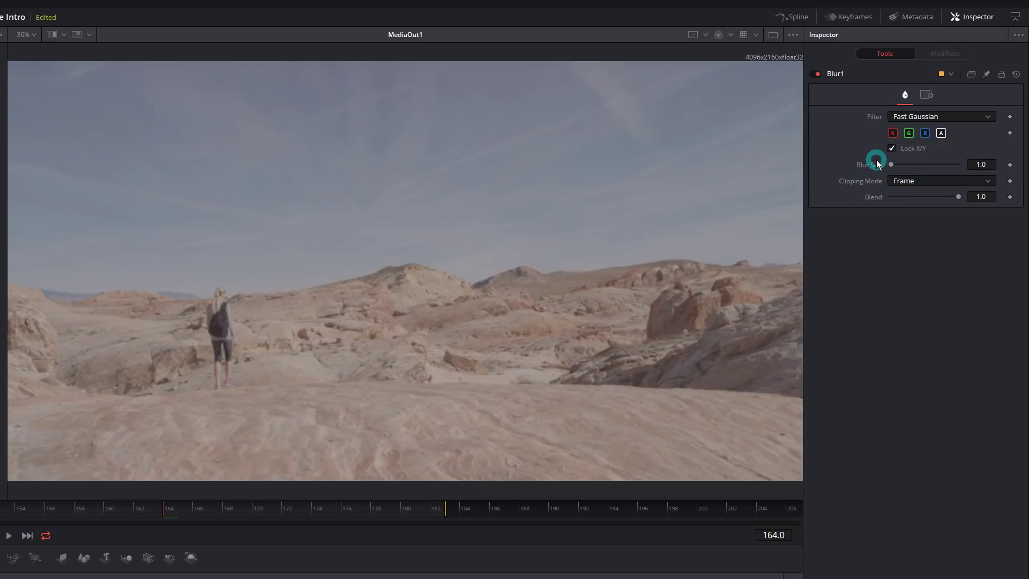
- Increase the blur size of the Blur1 node
{"action": "left_click_drag", "start_coordinate": [890, 164], "coordinate": [902, 164]}
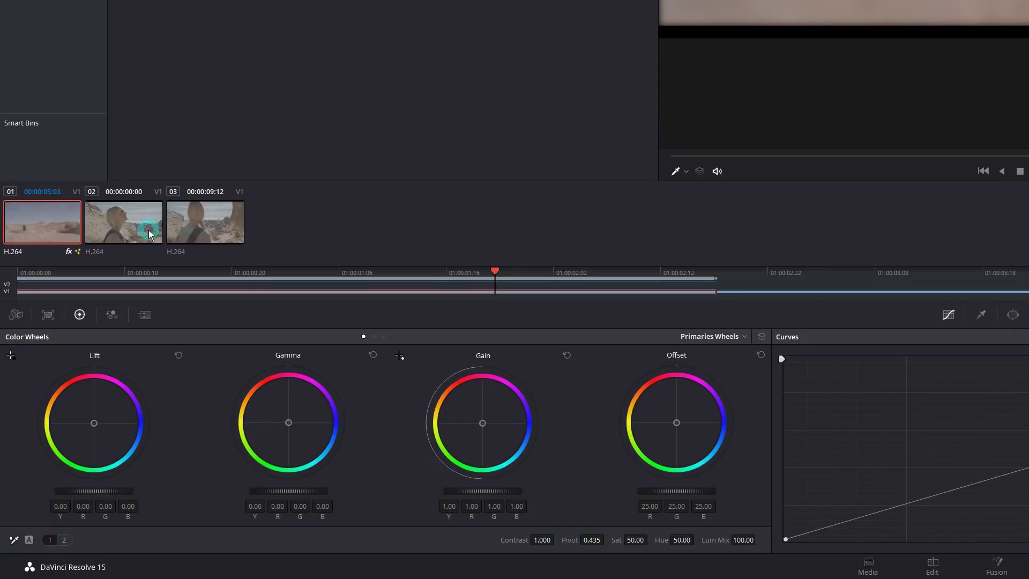
- Select the second clip on the Color page and shape its custom curve into an S with darker shadows and brighter highlights
{"action": "left_click", "coordinate": [154, 241]}
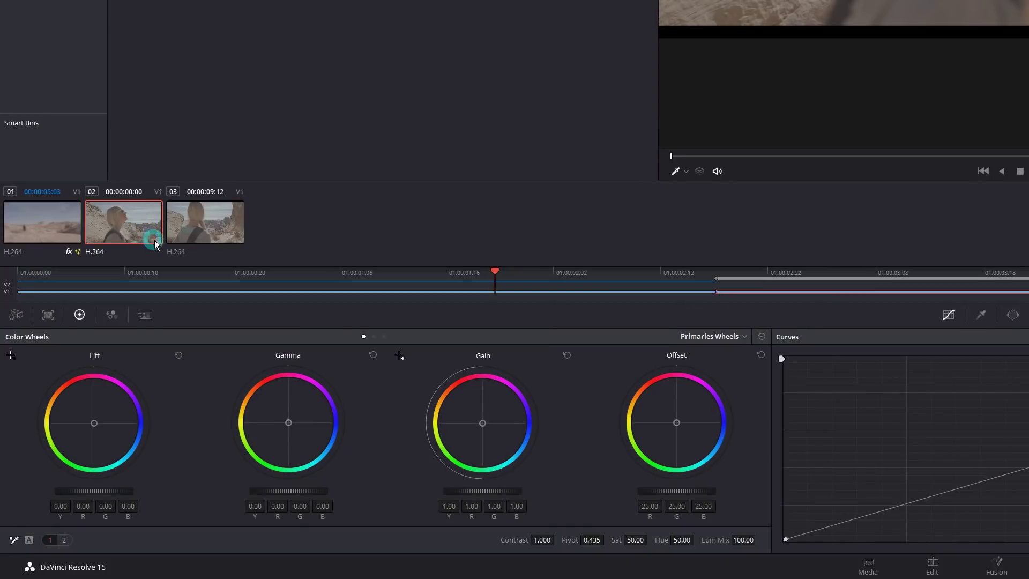
{"action": "left_click", "coordinate": [197, 233]}
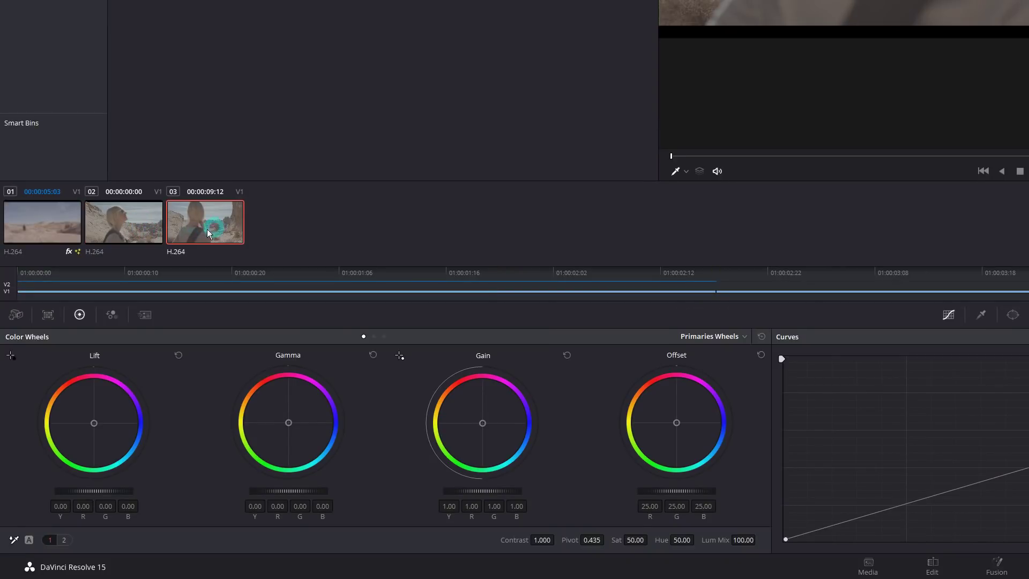
{"action": "left_click", "coordinate": [145, 235]}
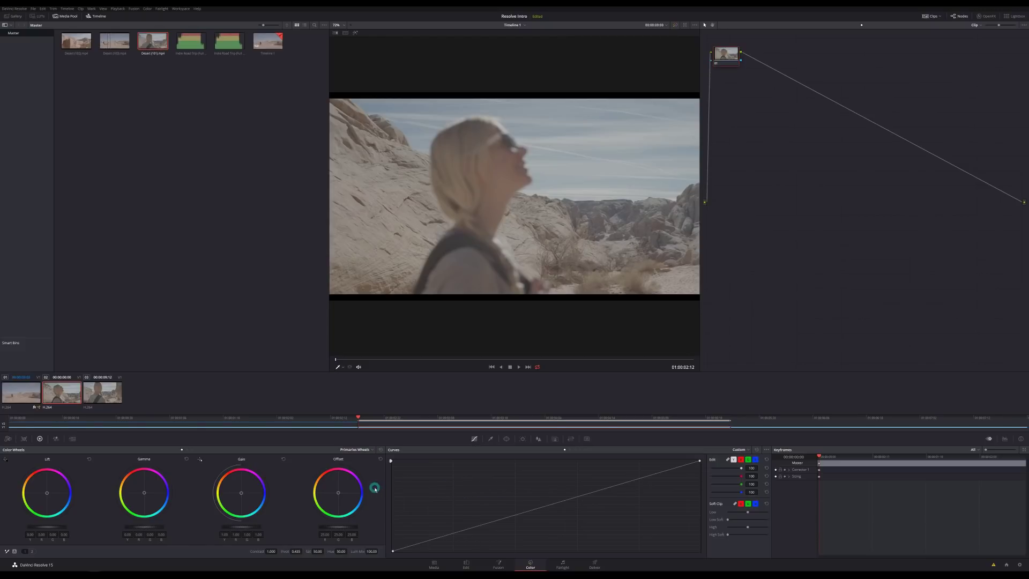
{"action": "left_click_drag", "start_coordinate": [452, 535], "coordinate": [466, 535]}
{"action": "left_click_drag", "start_coordinate": [626, 484], "coordinate": [626, 479]}
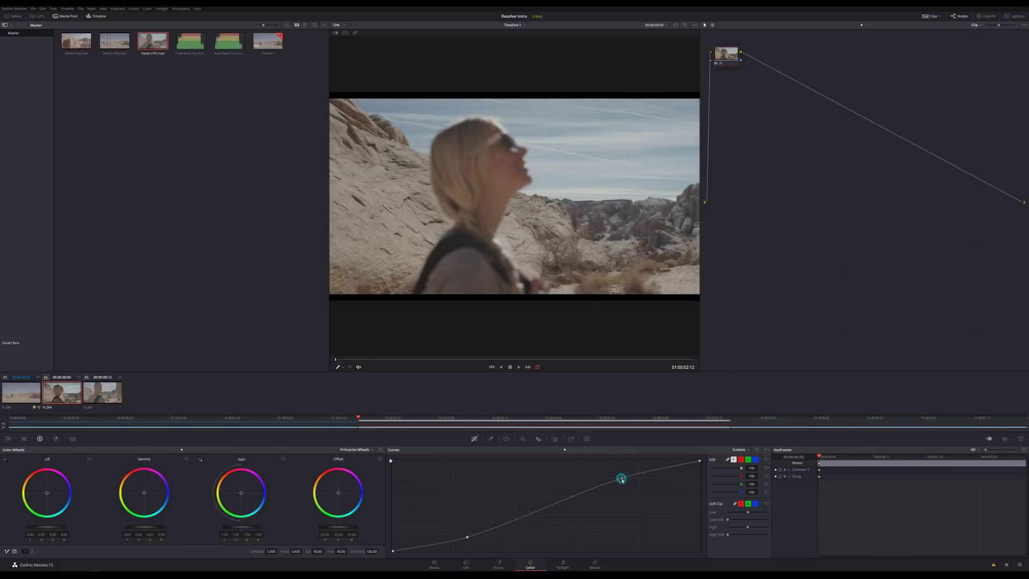
- Set the second clip's saturation to 73.20, and adjust the Gain wheel's colour balance and master level
{"action": "left_click", "coordinate": [247, 501]}
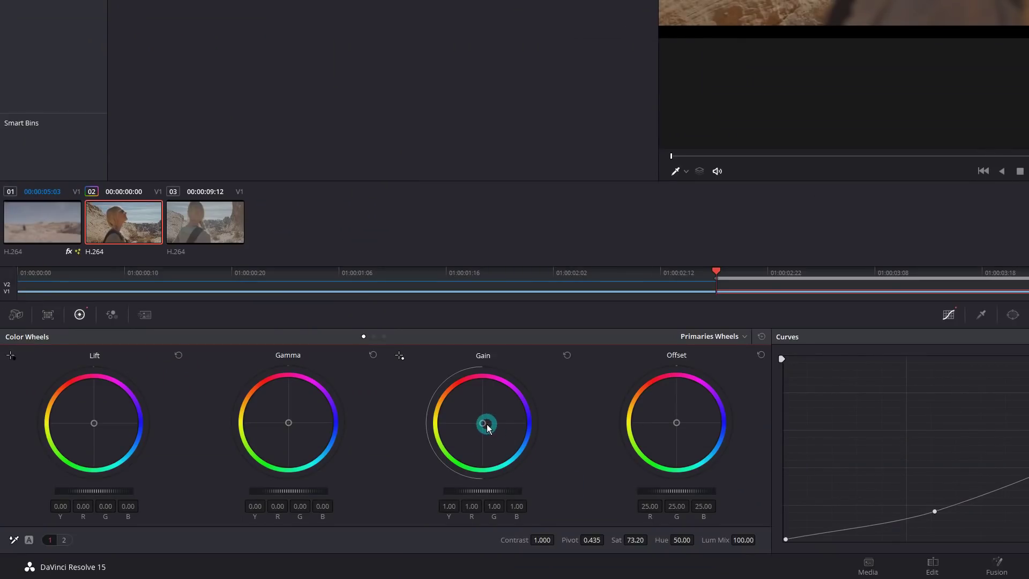
{"action": "left_click_drag", "start_coordinate": [488, 428], "coordinate": [522, 421]}
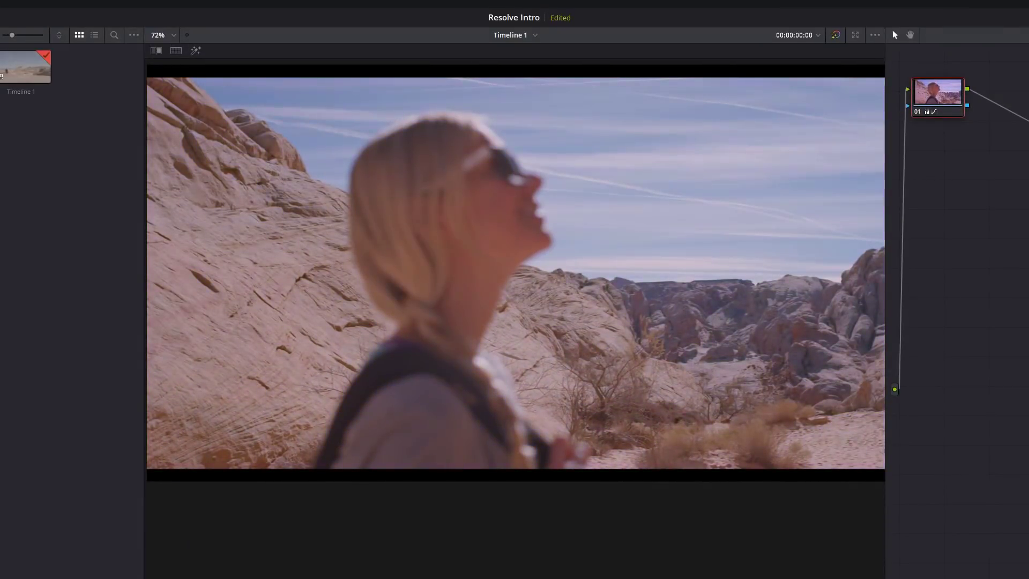
{"action": "left_click", "coordinate": [242, 506]}
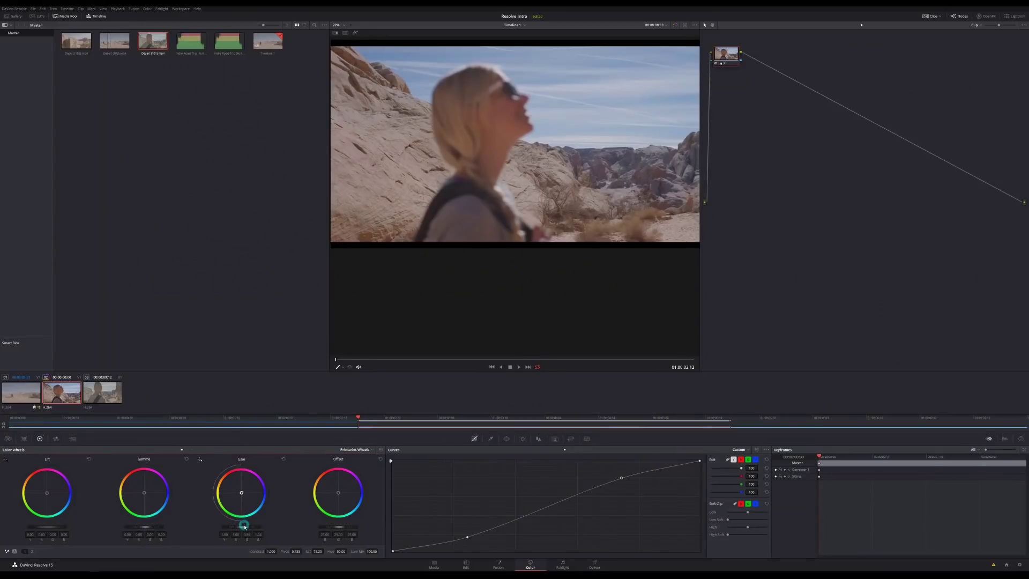
{"action": "mouse_move", "coordinate": [244, 527]}
{"action": "left_mouse_down"}
{"action": "mouse_move", "coordinate": [271, 526]}
{"action": "mouse_move", "coordinate": [237, 524]}
{"action": "mouse_move", "coordinate": [263, 526]}
{"action": "left_mouse_up"}
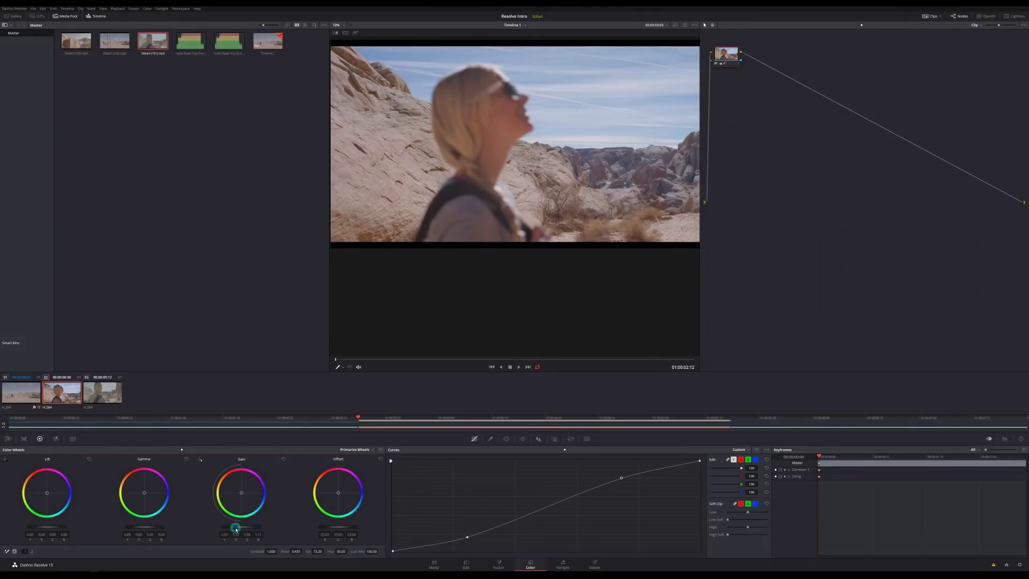